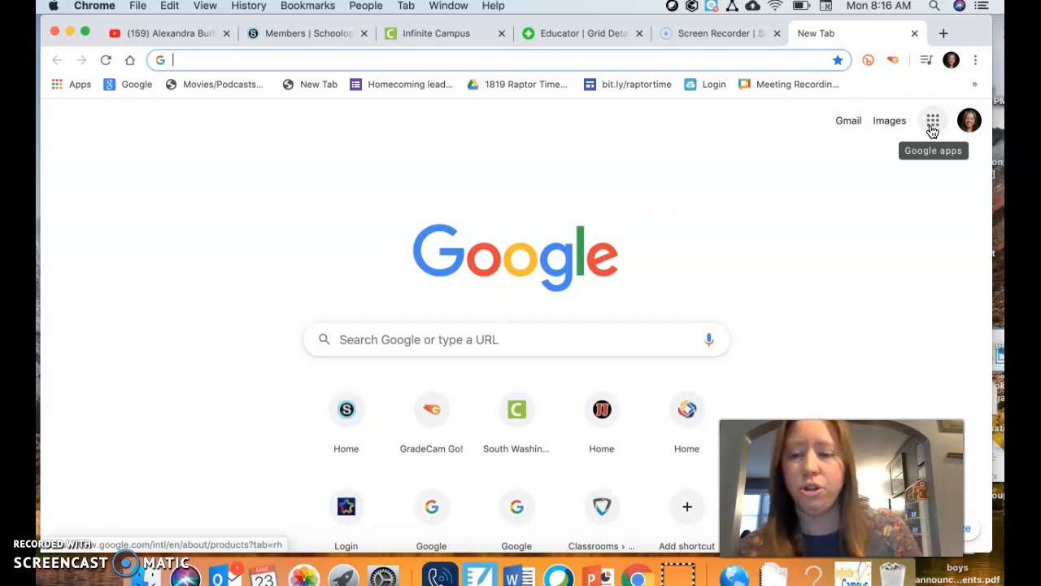
Open Google Drive and create a folder named Biology in My Drive
{"action": "left_click", "coordinate": [933, 126]}
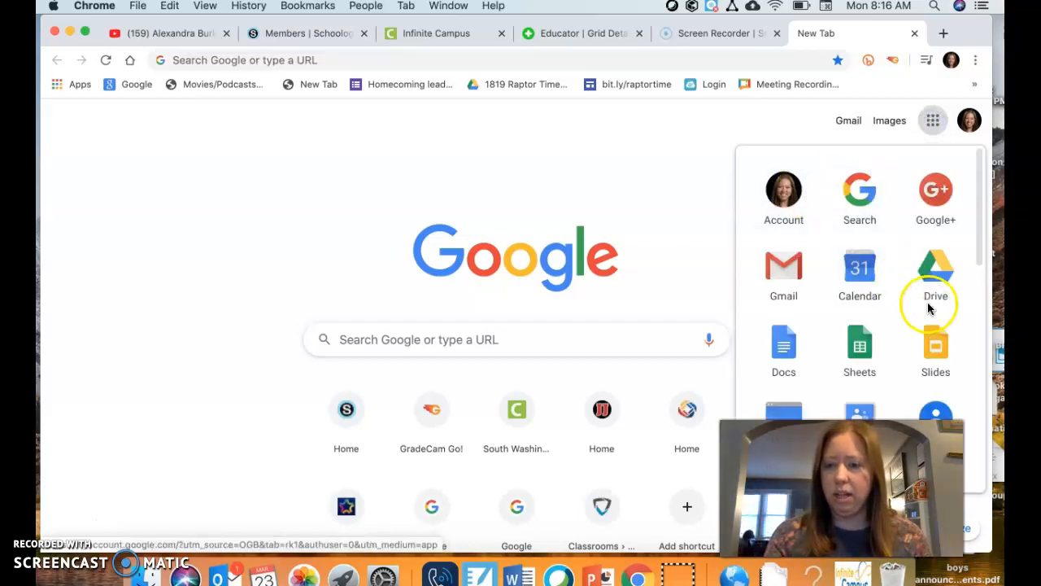
{"action": "left_click", "coordinate": [934, 272]}
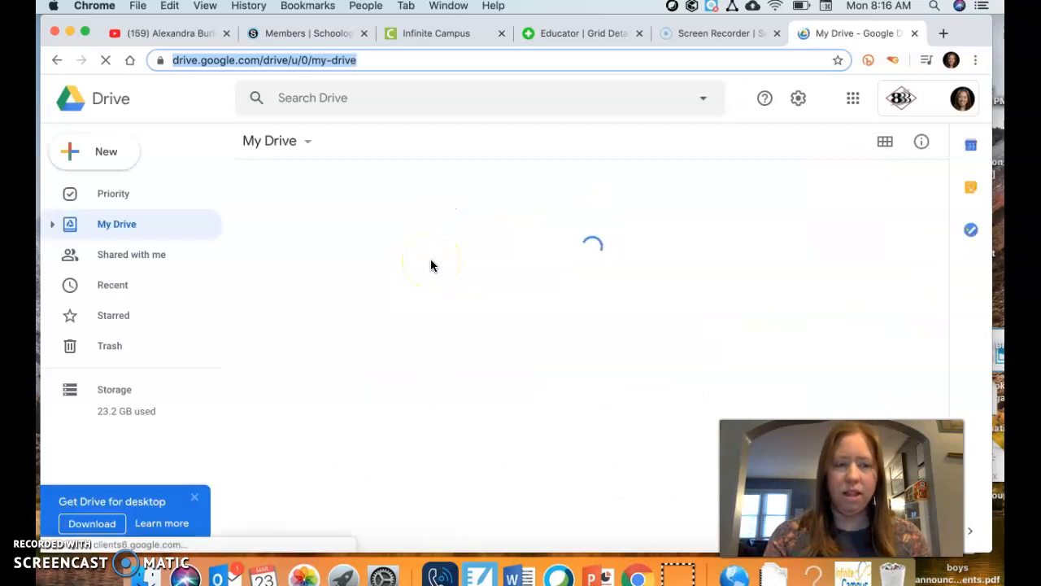
{"action": "left_click", "coordinate": [106, 155]}
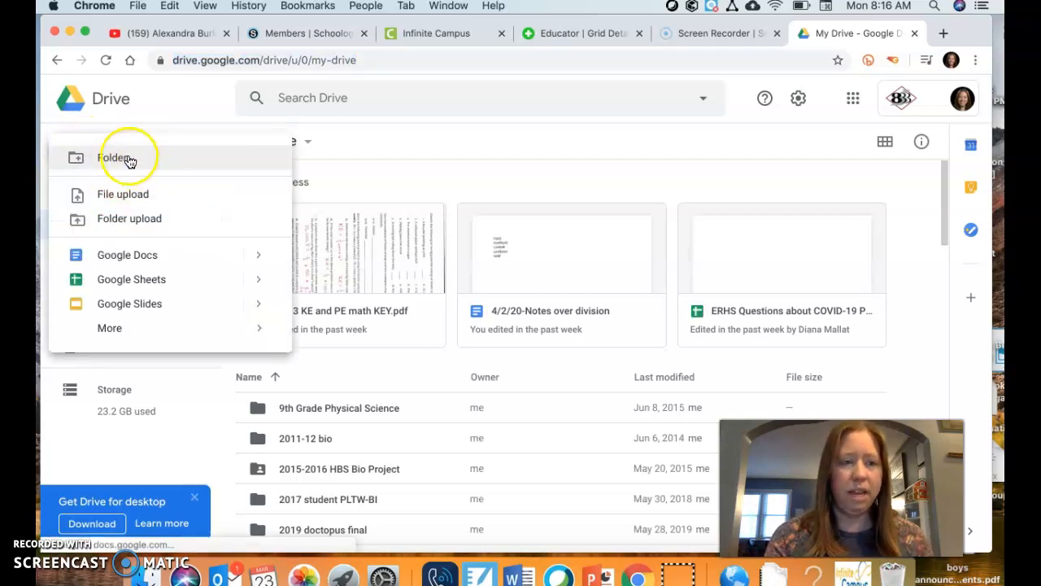
{"action": "left_click", "coordinate": [128, 159]}
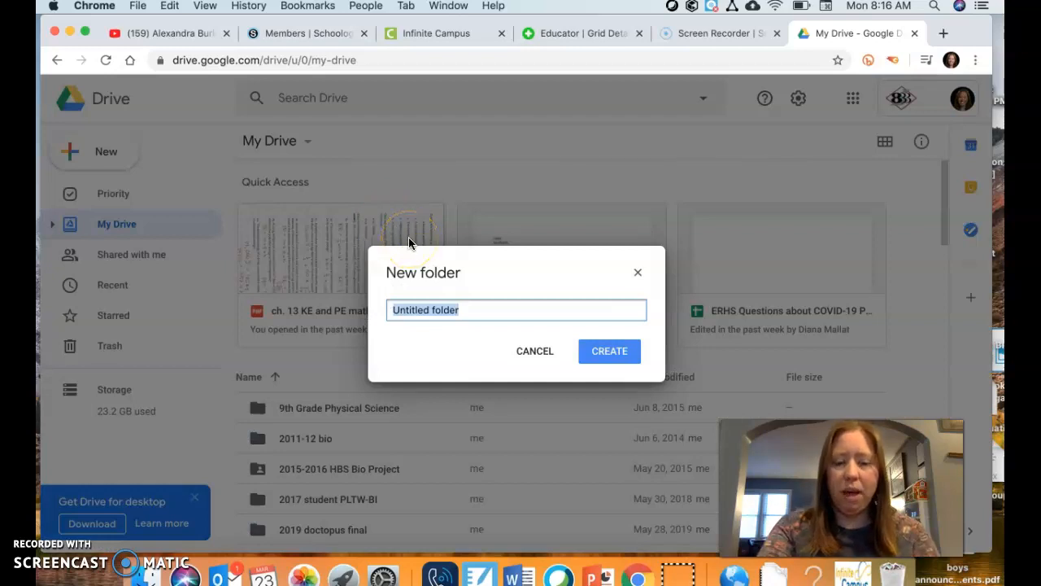
{"action": "type", "text": "Biology"}
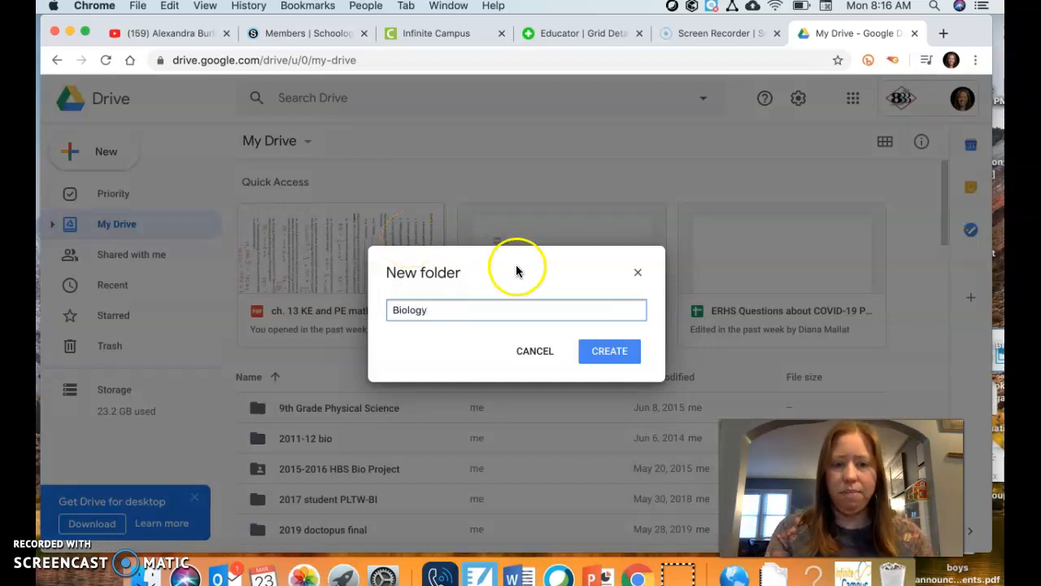
{"action": "left_click", "coordinate": [604, 358]}
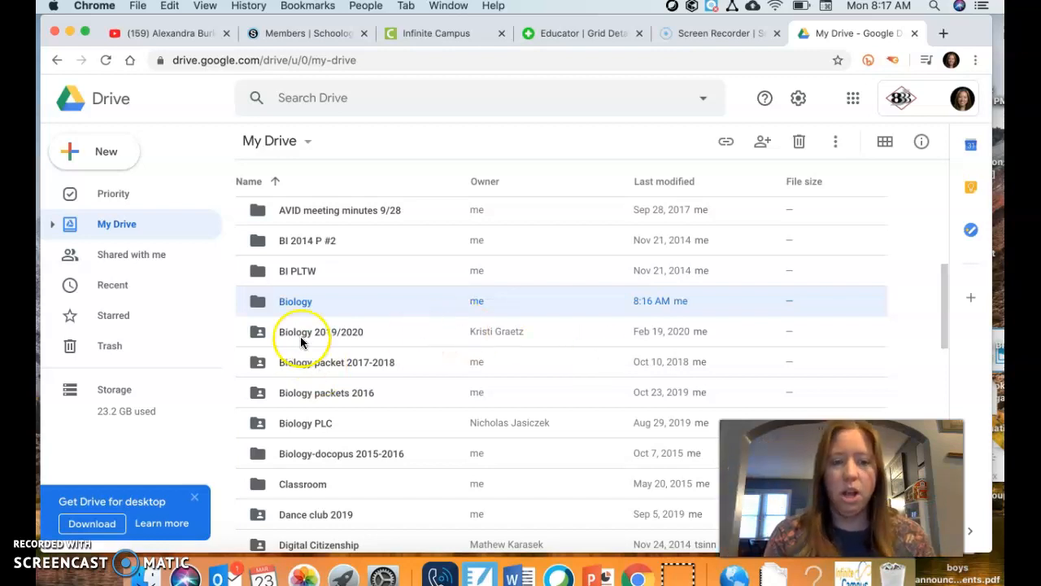
Open the new Biology folder and create a subfolder named Unit 9 Protein Synthesis inside it
{"action": "left_click", "coordinate": [294, 307]}
{"action": "double_click", "coordinate": [278, 299]}
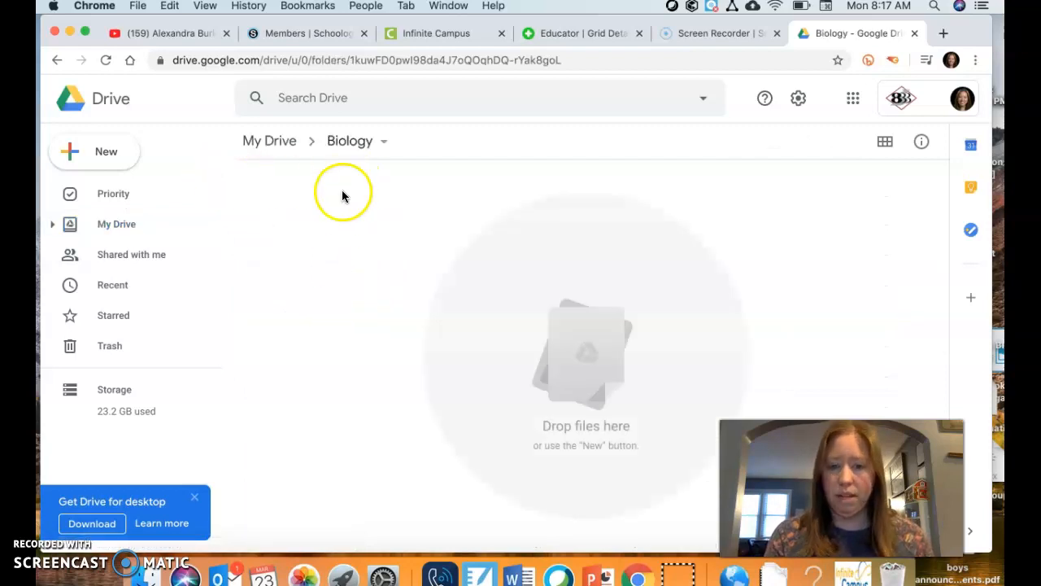
{"action": "left_click", "coordinate": [79, 153]}
{"action": "left_click", "coordinate": [132, 165]}
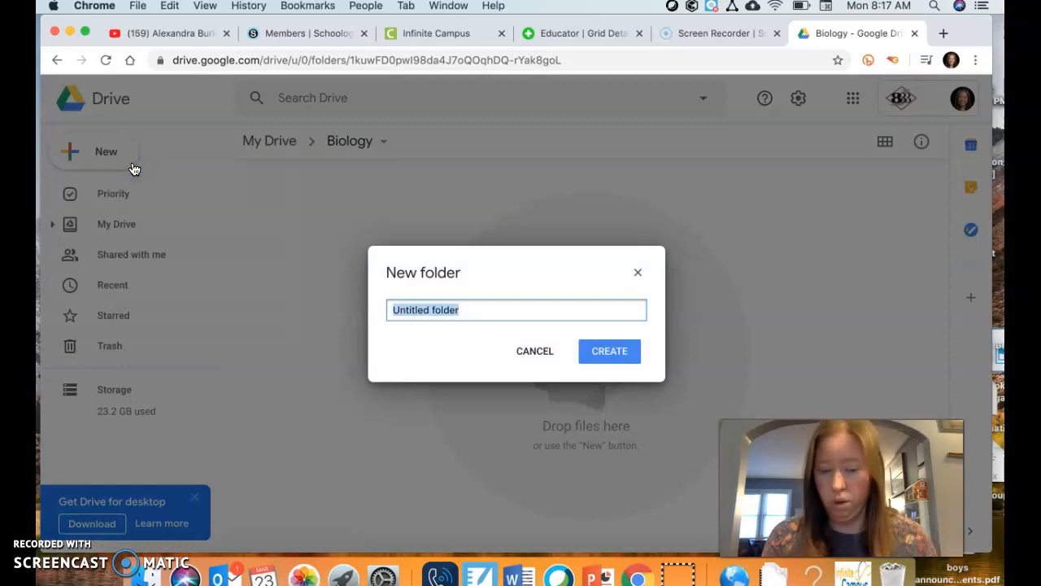
{"action": "type", "text": "Unit 9"}
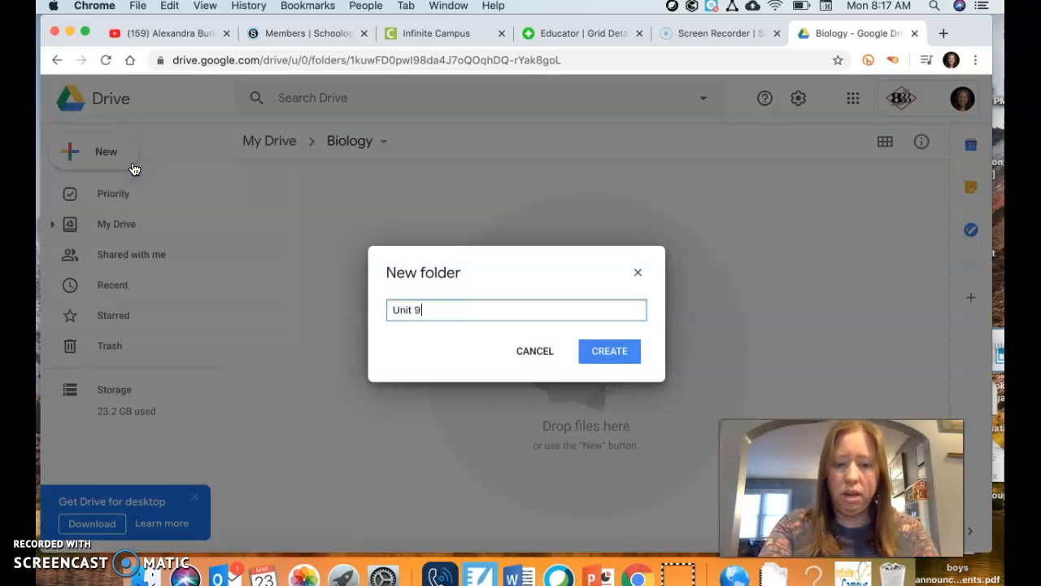
{"action": "type", "text": " Protein Synthesis"}
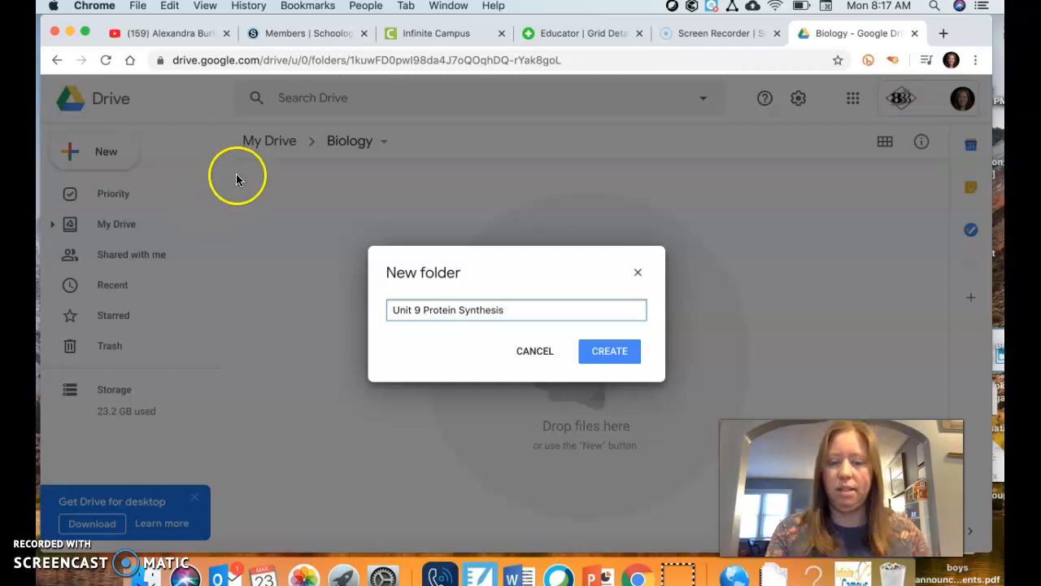
{"action": "left_click", "coordinate": [603, 351]}
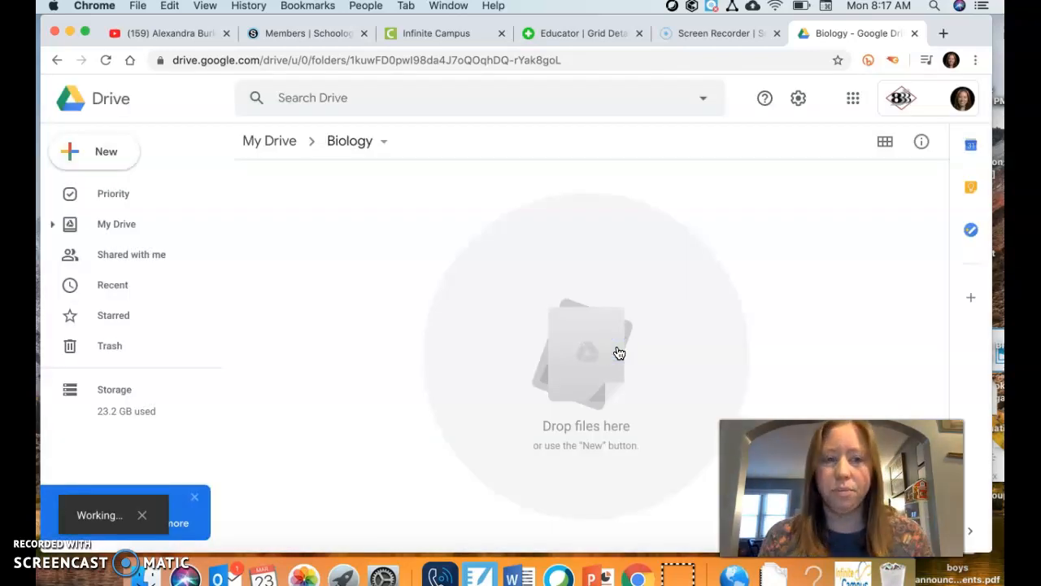
Create a second subfolder named Unit 10 Genetic Engineering in the Biology folder
{"action": "left_click", "coordinate": [122, 150]}
{"action": "left_click", "coordinate": [165, 166]}
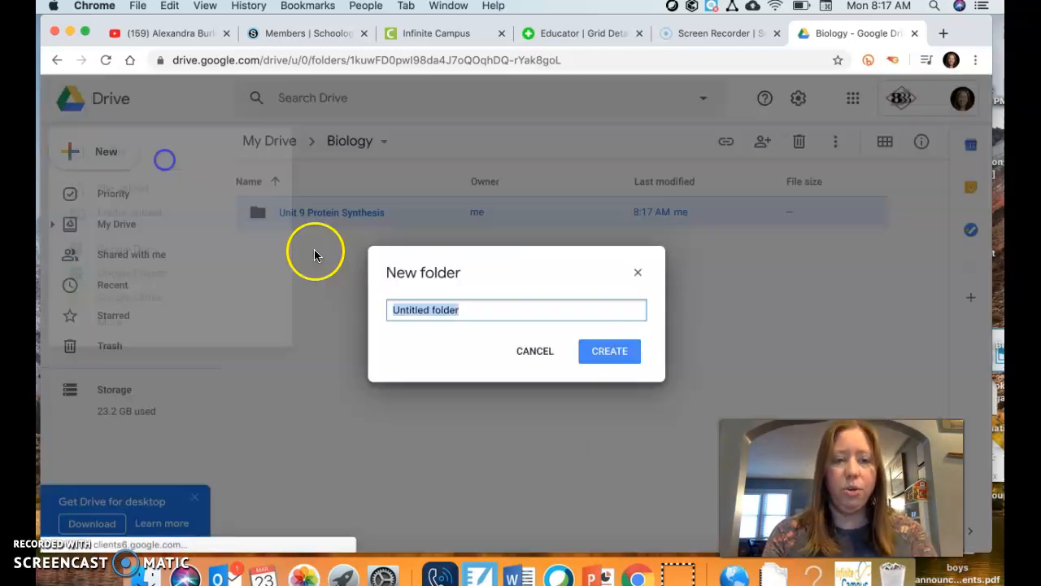
{"action": "type", "text": "Unit 10 Genetic Engeine"}
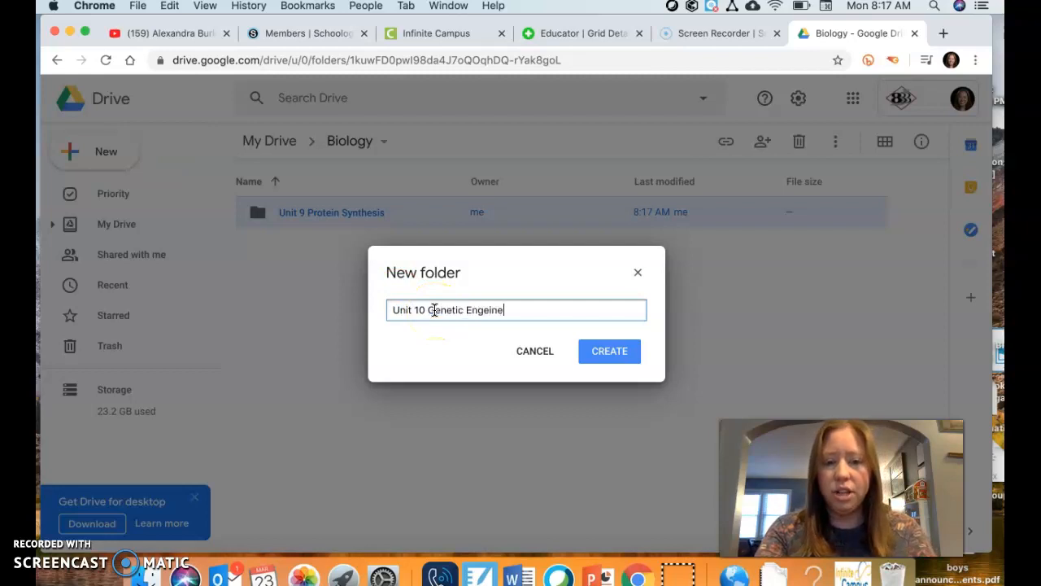
{"action": "key", "text": "BackSpace"}
{"action": "key", "text": "BackSpace"}
{"action": "key", "text": "BackSpace"}
{"action": "key", "text": "BackSpace"}
{"action": "type", "text": "ineering"}
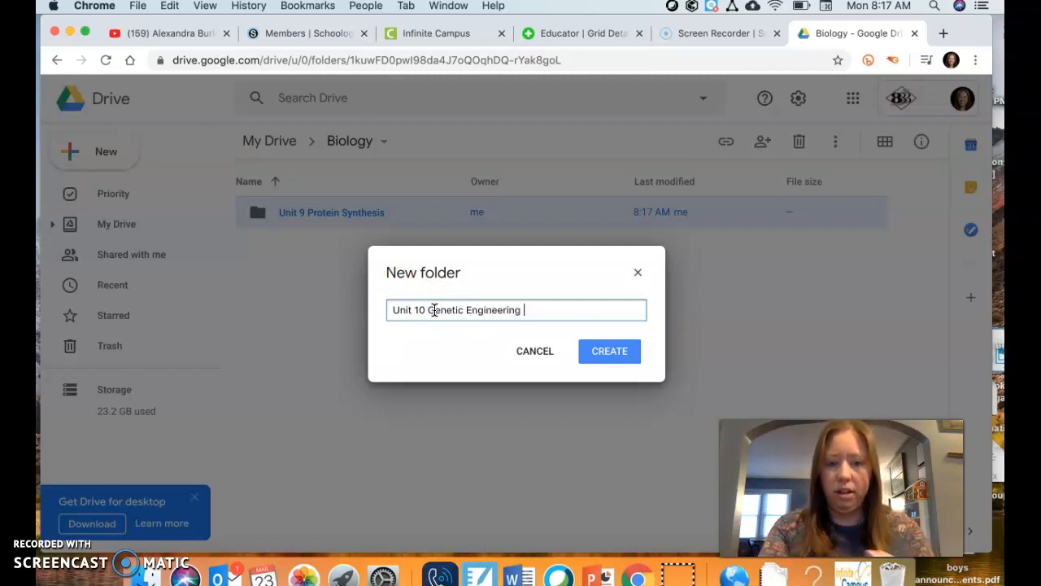
{"action": "left_click", "coordinate": [607, 351]}
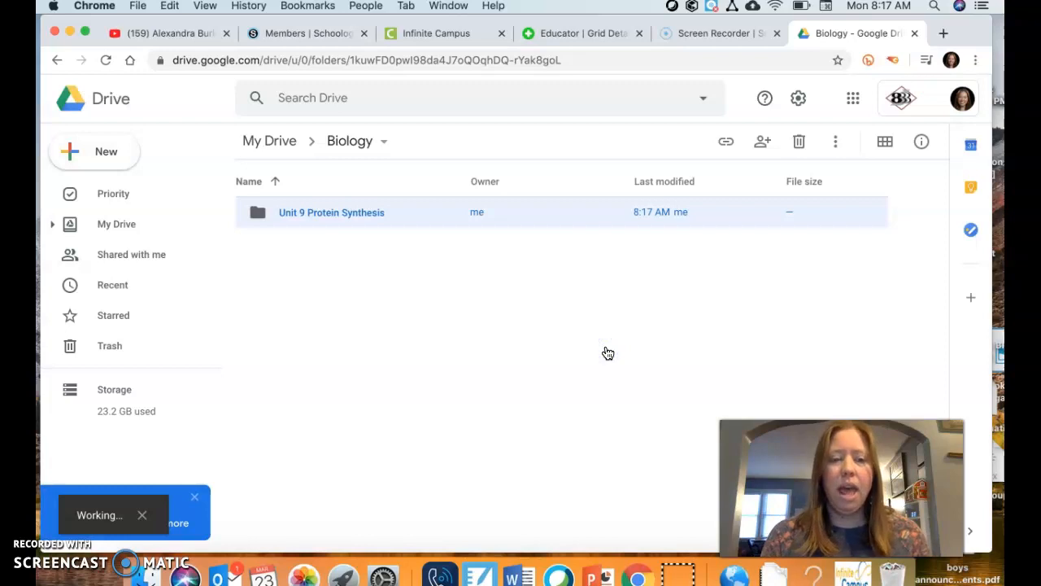
Create a third subfolder named Unit 10 Evolution in the Biology folder
{"action": "left_click", "coordinate": [86, 148]}
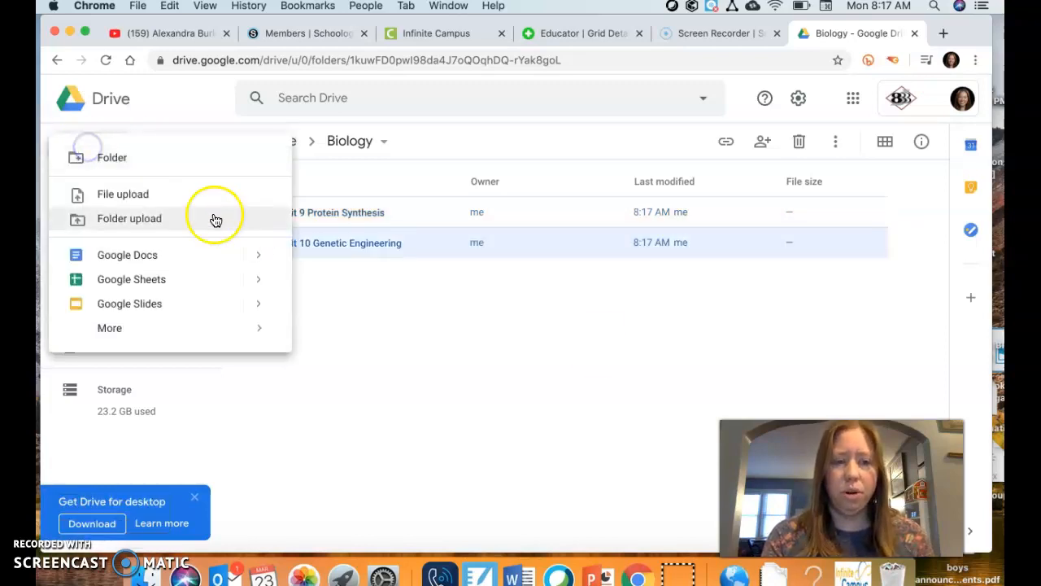
{"action": "left_click", "coordinate": [149, 157]}
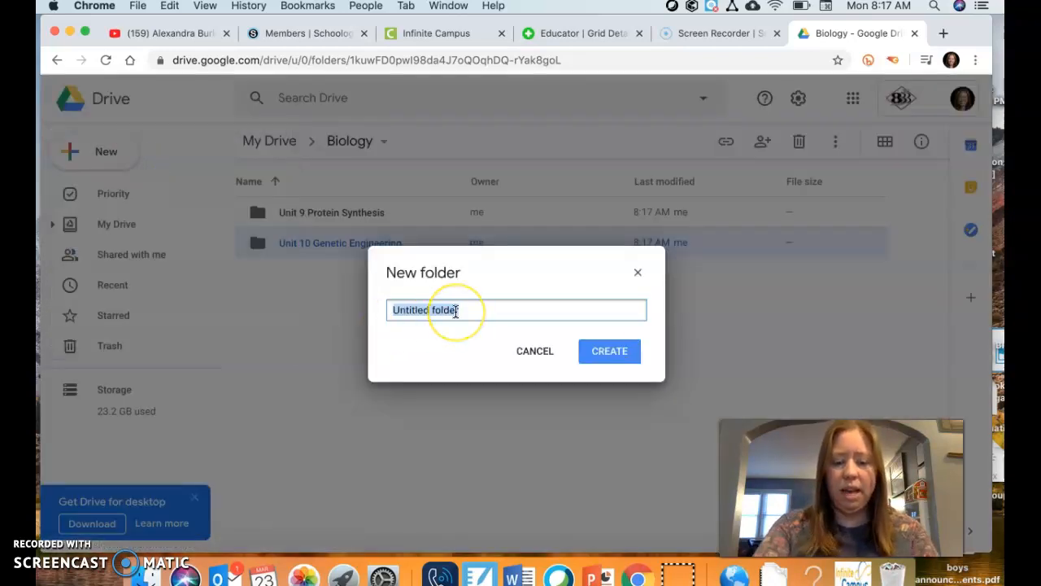
{"action": "type", "text": "Unit"}
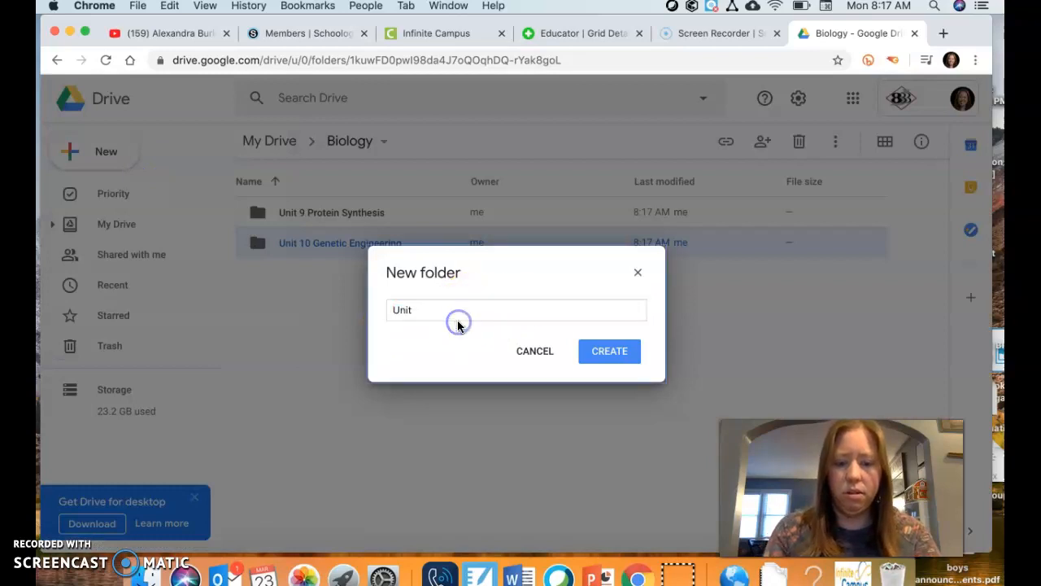
{"action": "left_click", "coordinate": [442, 310]}
{"action": "type", "text": "10"}
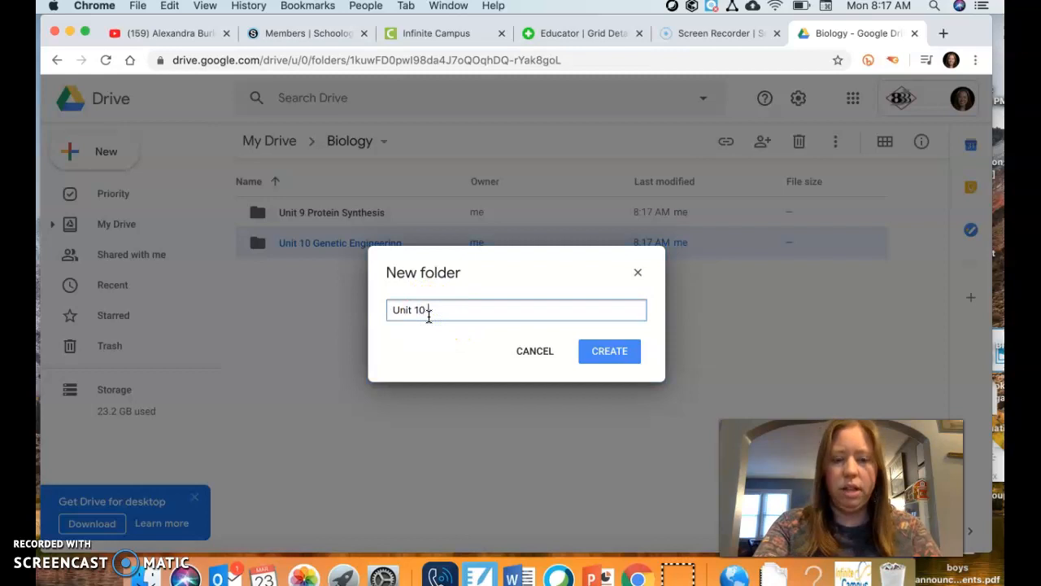
{"action": "type", "text": " Evolution"}
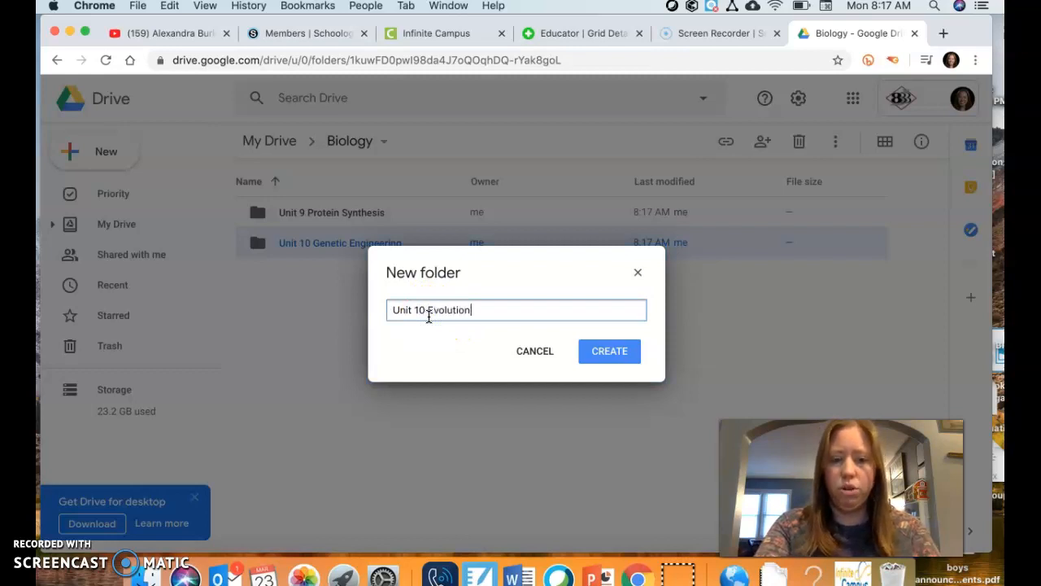
{"action": "left_click", "coordinate": [602, 355]}
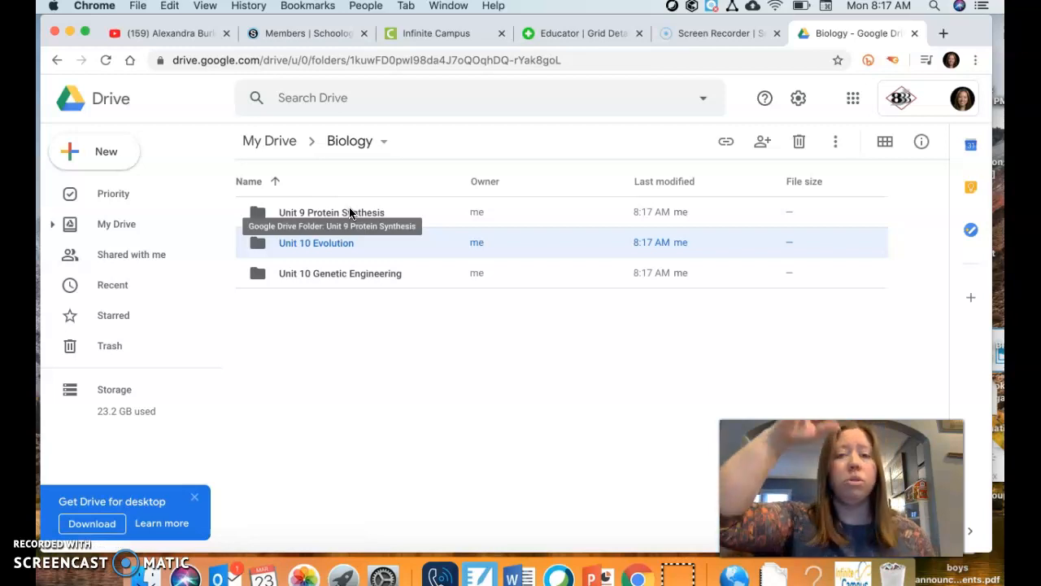
Open the Unit 9 Protein Synthesis folder and create a subfolder named Notes inside it
{"action": "double_click", "coordinate": [340, 212]}
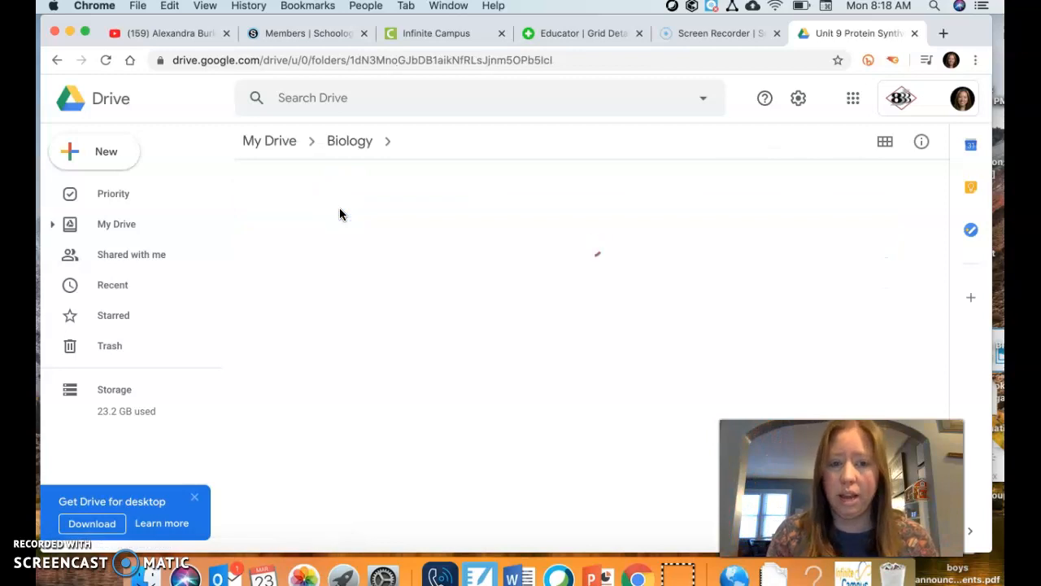
{"action": "left_click", "coordinate": [93, 153]}
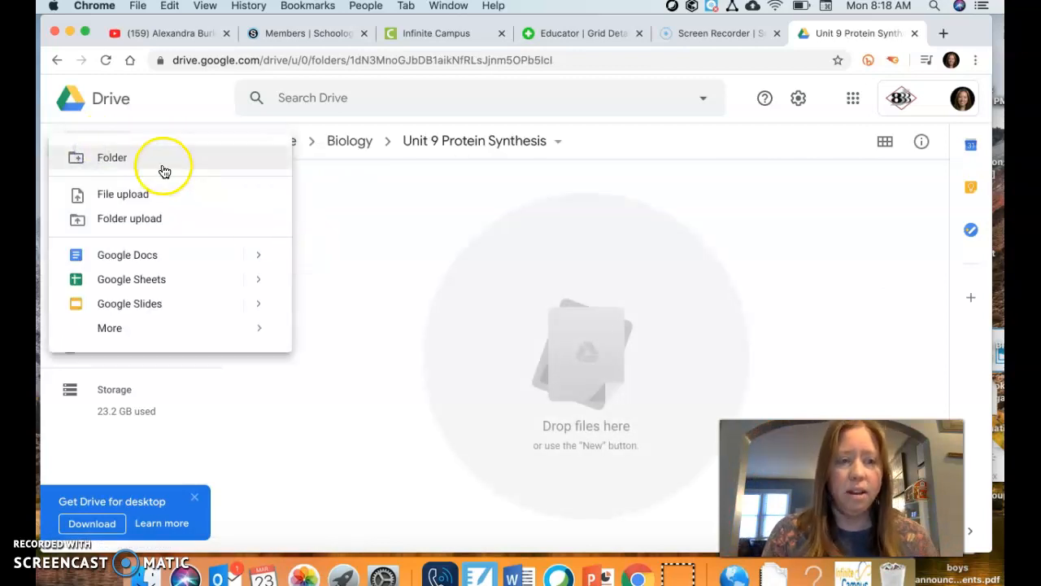
{"action": "left_click", "coordinate": [160, 160]}
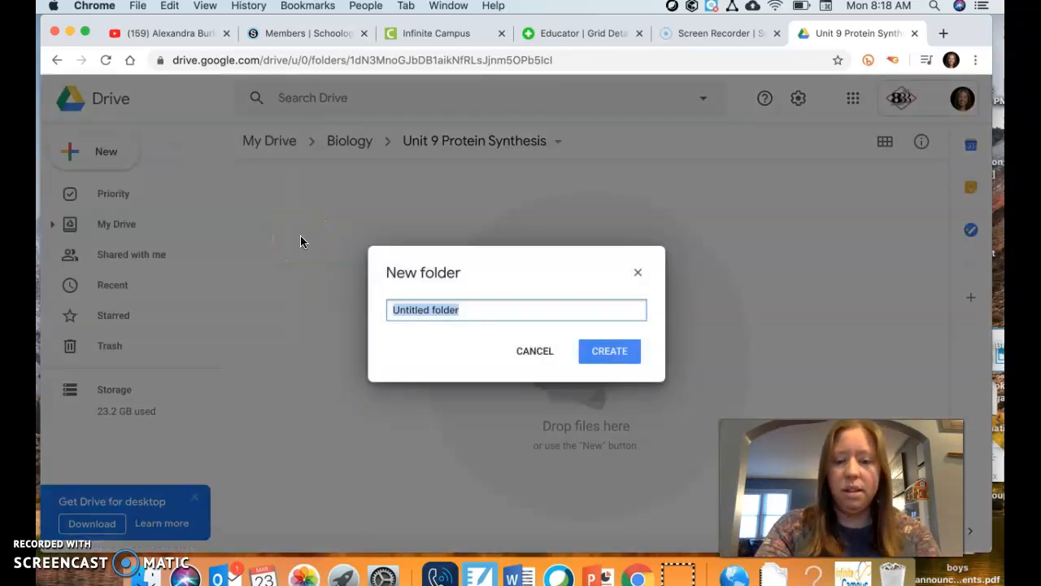
{"action": "type", "text": "obs"}
{"action": "key", "text": "BackSpace"}
{"action": "key", "text": "BackSpace"}
{"action": "key", "text": "BackSpace"}
{"action": "type", "text": "Notes"}
{"action": "left_click", "coordinate": [407, 285]}
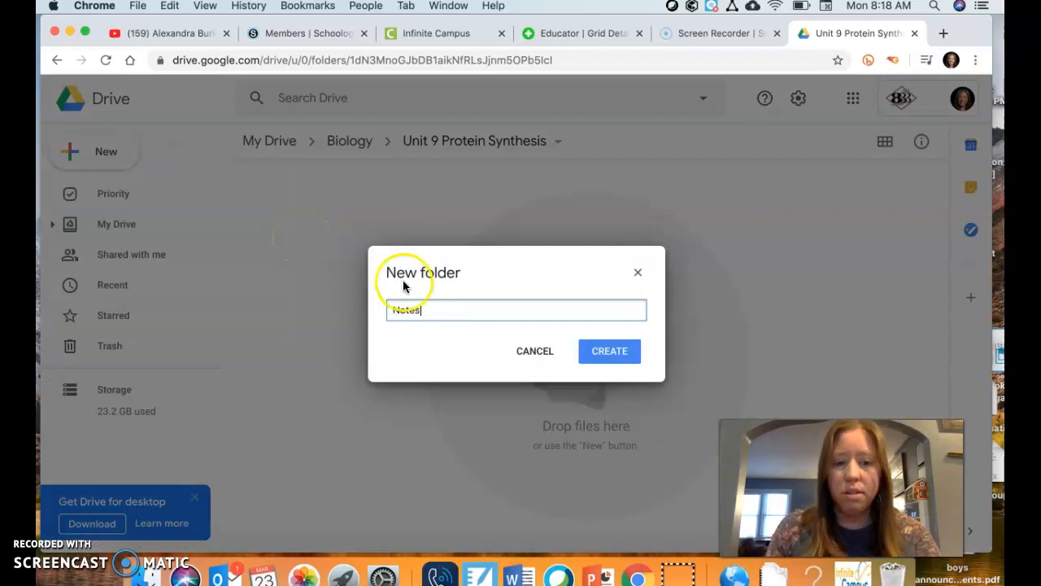
{"action": "left_click", "coordinate": [609, 351]}
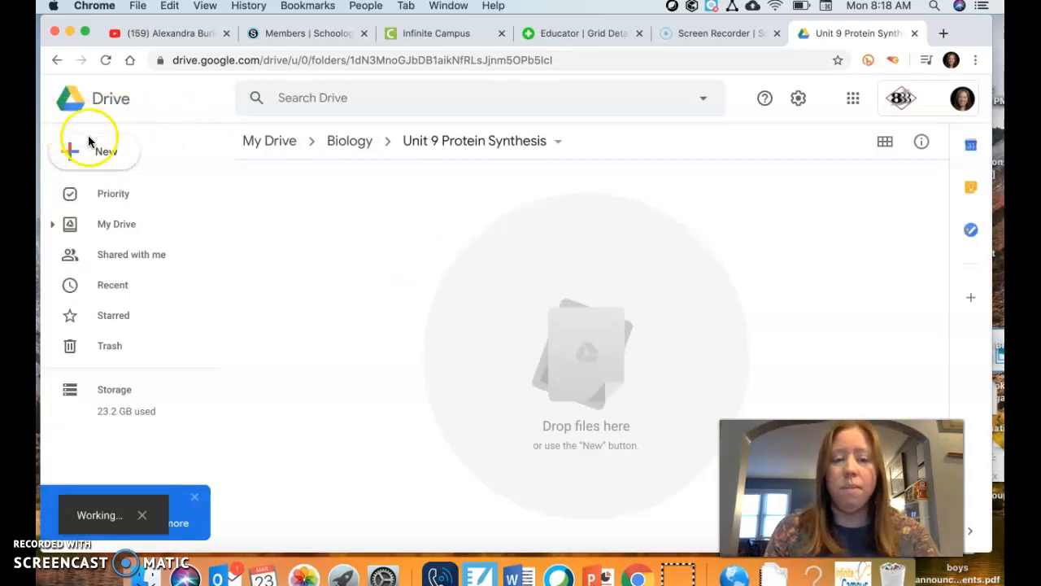
Create a subfolder named Assignments in the Unit 9 Protein Synthesis folder
{"action": "left_click", "coordinate": [113, 162]}
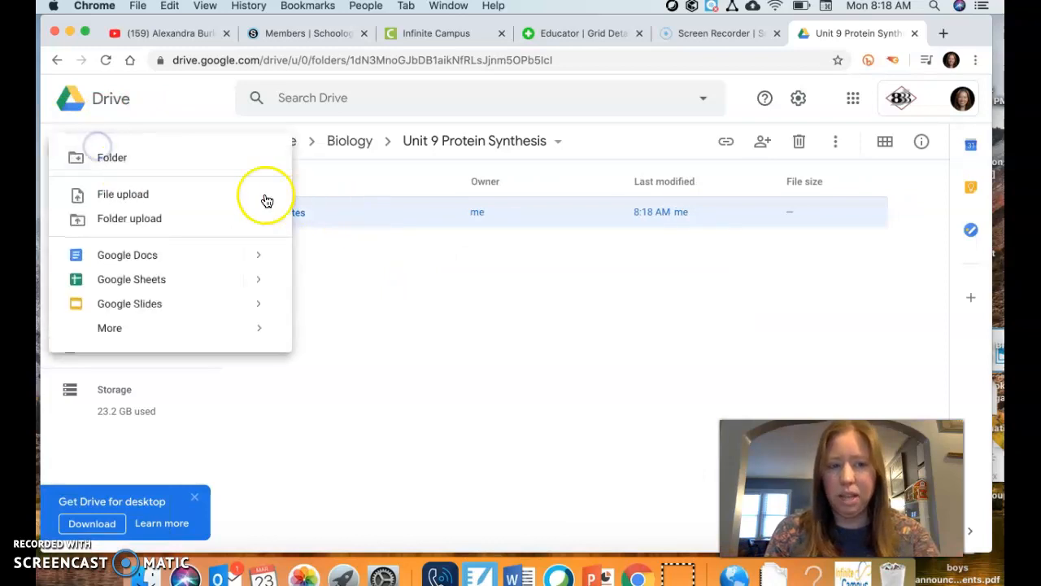
{"action": "left_click", "coordinate": [170, 154]}
{"action": "left_click", "coordinate": [469, 333]}
{"action": "type", "text": "Assignments"}
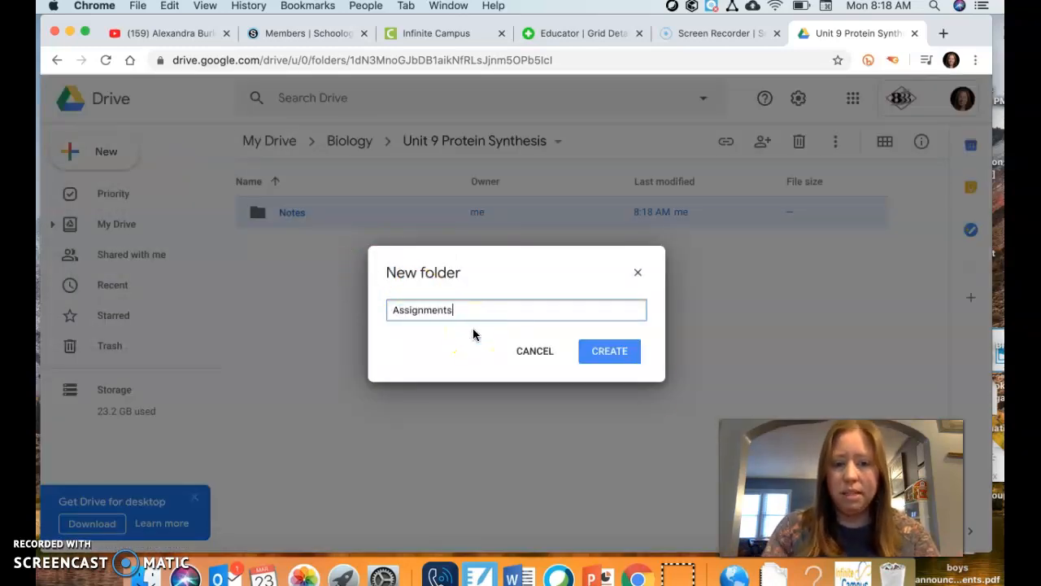
{"action": "left_click", "coordinate": [612, 353]}
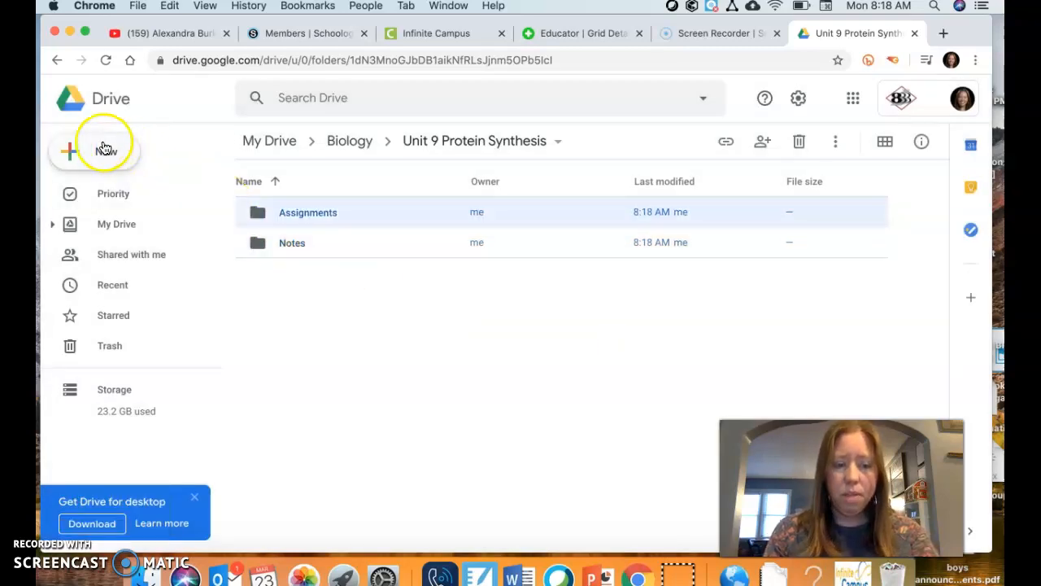
Create a subfolder named reviews in the Unit 9 Protein Synthesis folder
{"action": "left_click", "coordinate": [86, 150]}
{"action": "left_click", "coordinate": [176, 159]}
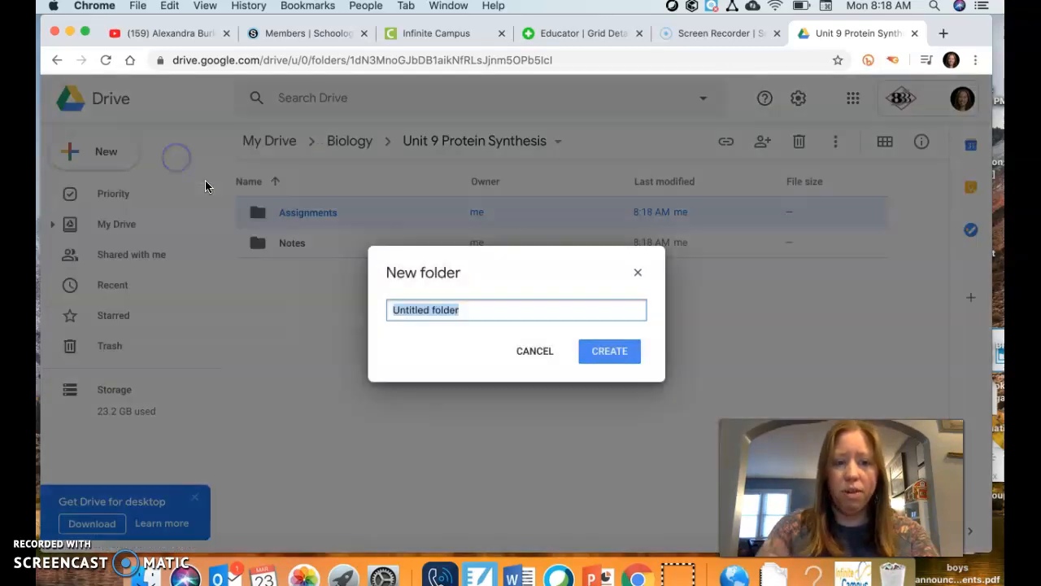
{"action": "type", "text": "reviews"}
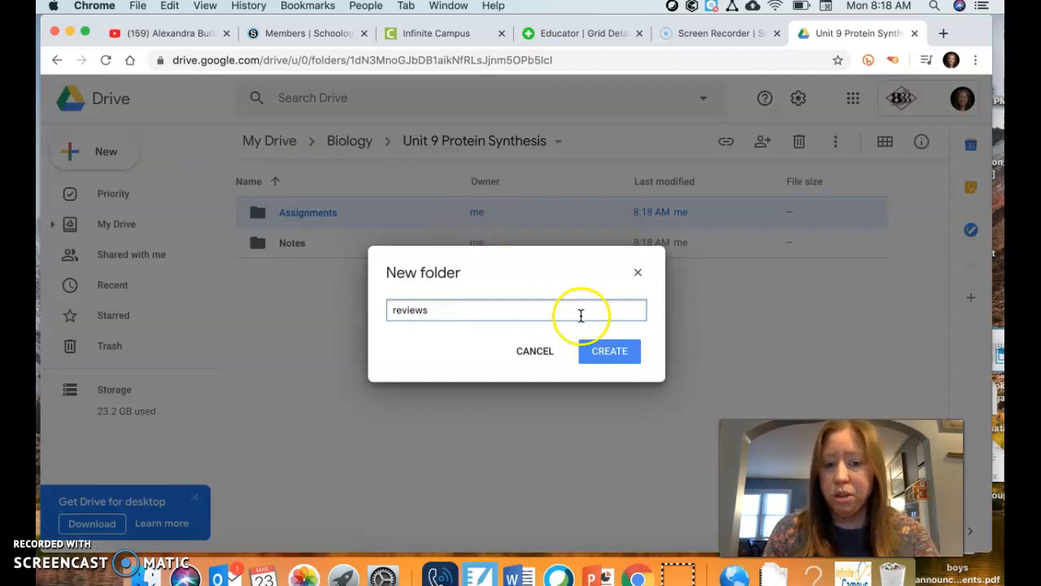
{"action": "key", "text": "BackSpace"}
{"action": "key", "text": "BackSpace"}
{"action": "key", "text": "BackSpace"}
{"action": "key", "text": "BackSpace"}
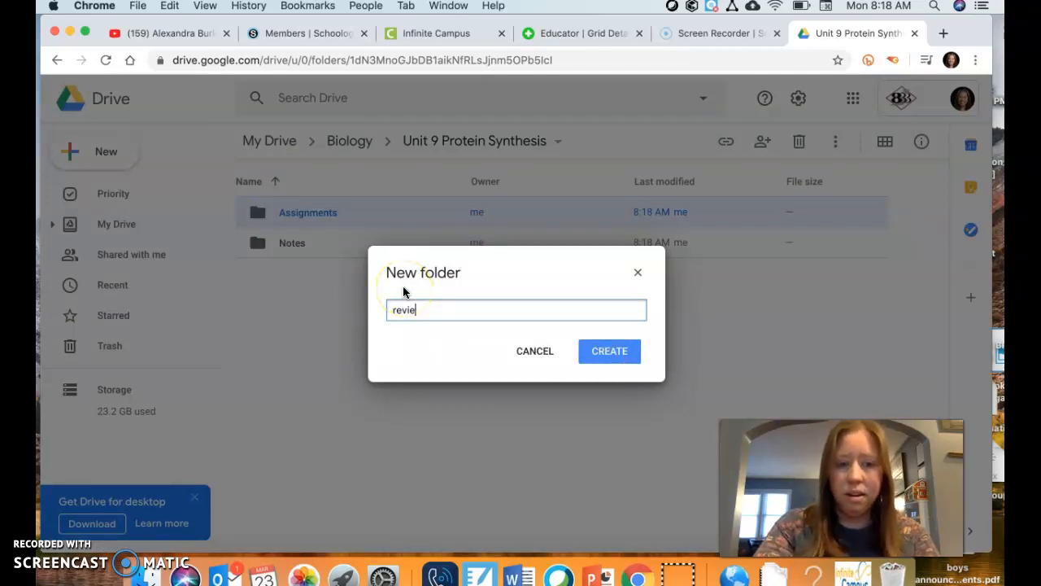
{"action": "left_click", "coordinate": [623, 351]}
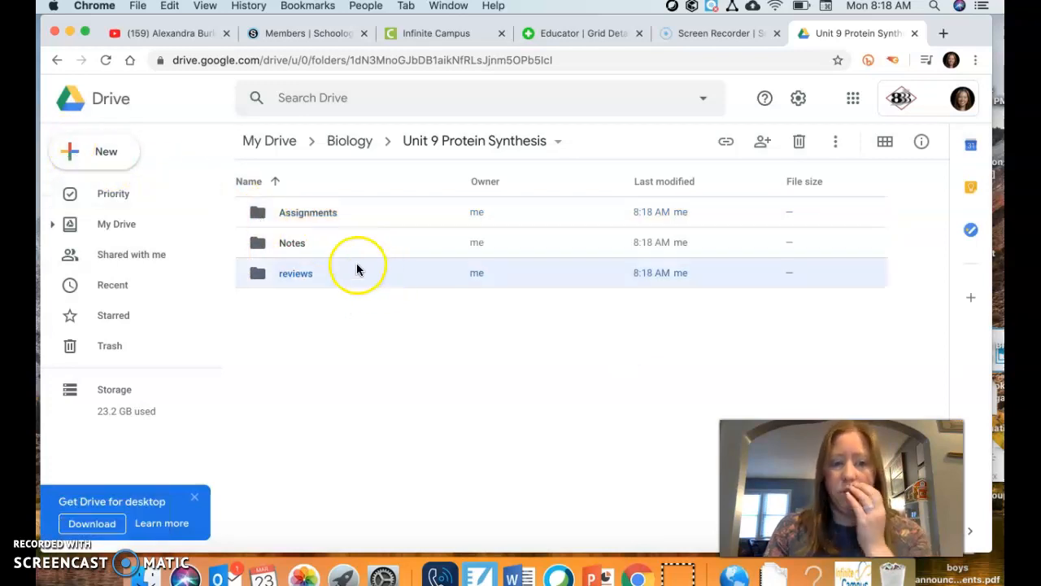
Look inside the Notes folder and return to the Unit 9 Protein Synthesis folder
{"action": "double_click", "coordinate": [297, 243]}
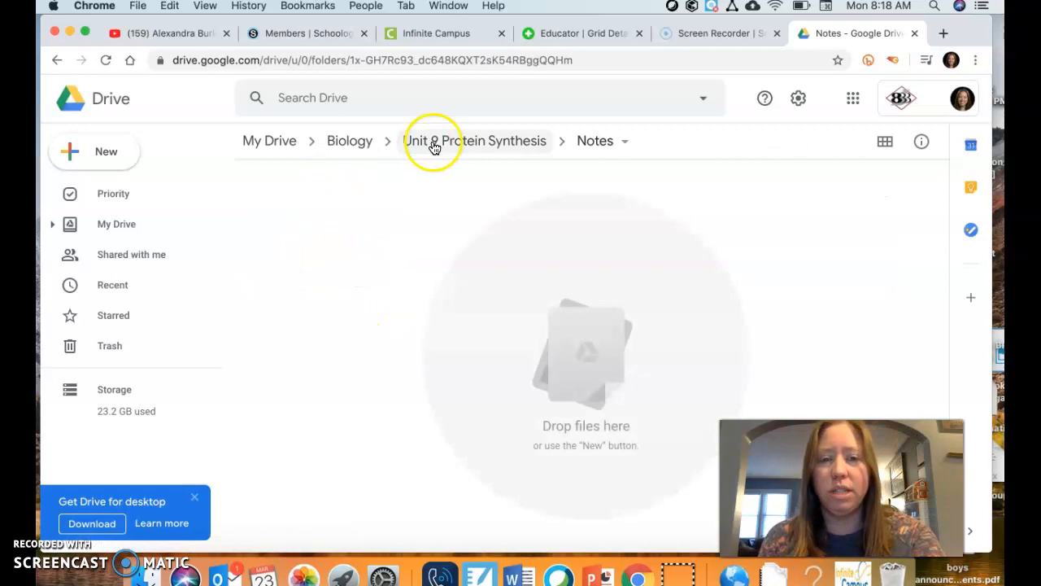
{"action": "left_click", "coordinate": [510, 144]}
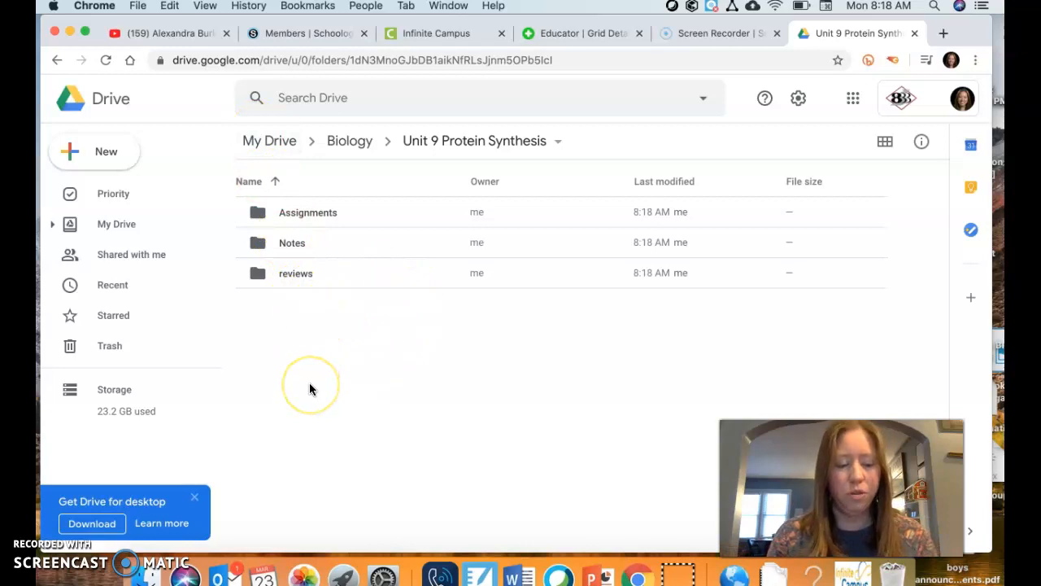
{"action": "key", "text": "Tab"}
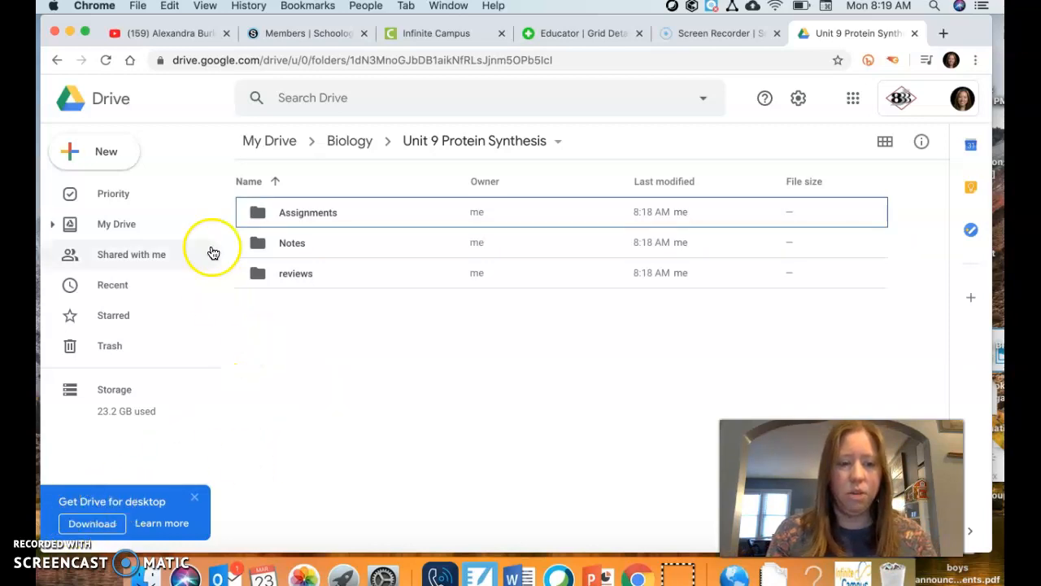
{"action": "left_click", "coordinate": [504, 232]}
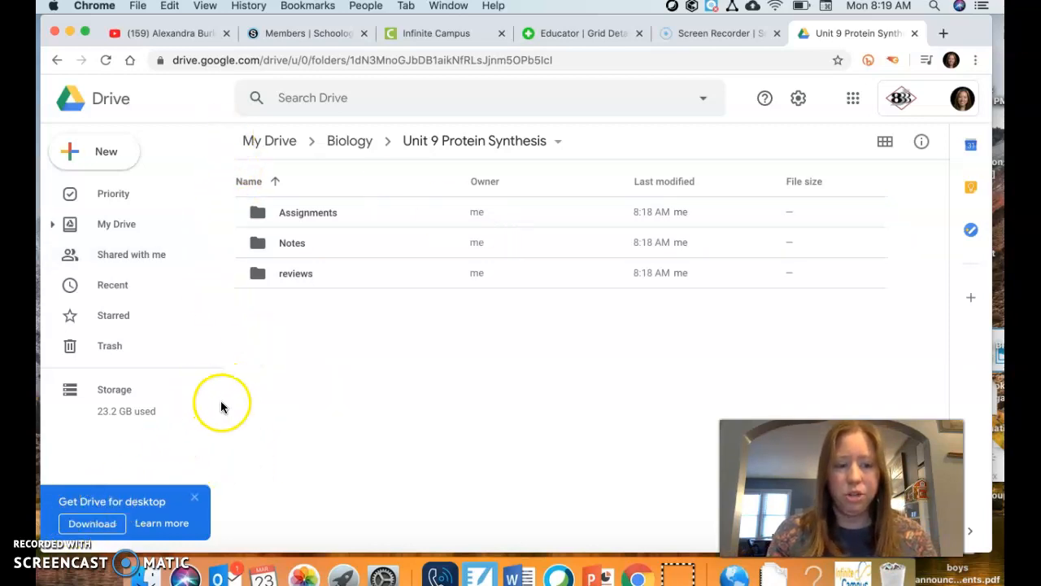
Capture a screenshot of the area showing the Unit 9 Protein Synthesis folder's contents
{"action": "left_click", "coordinate": [69, 514]}
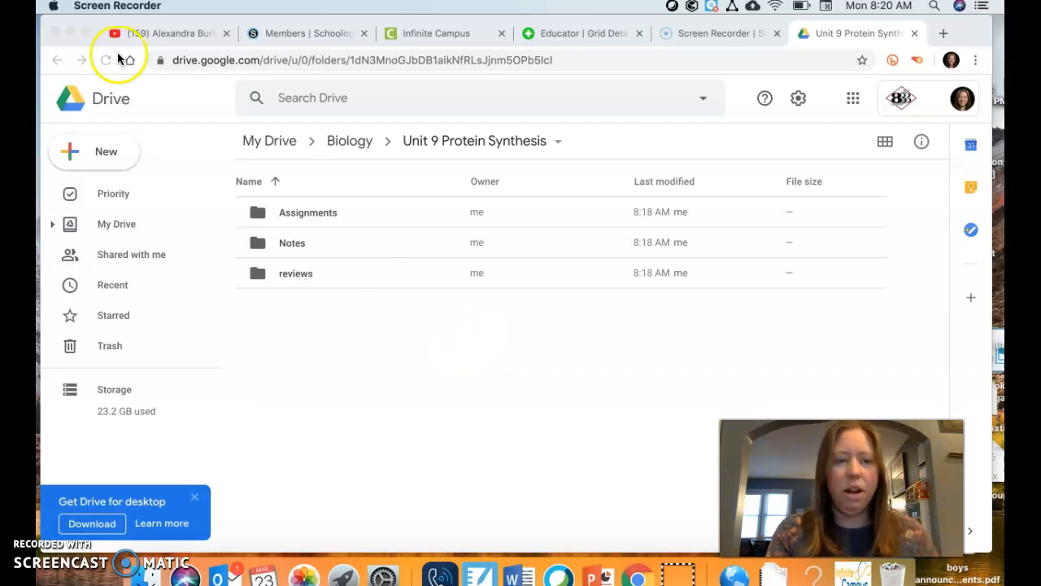
{"action": "left_click_drag", "start_coordinate": [198, 104], "coordinate": [916, 373]}
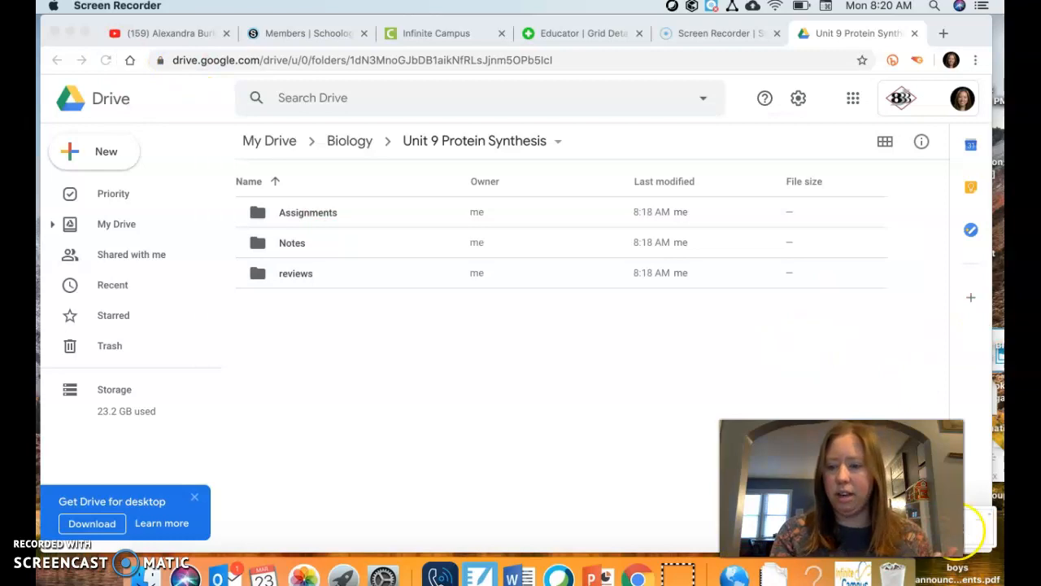